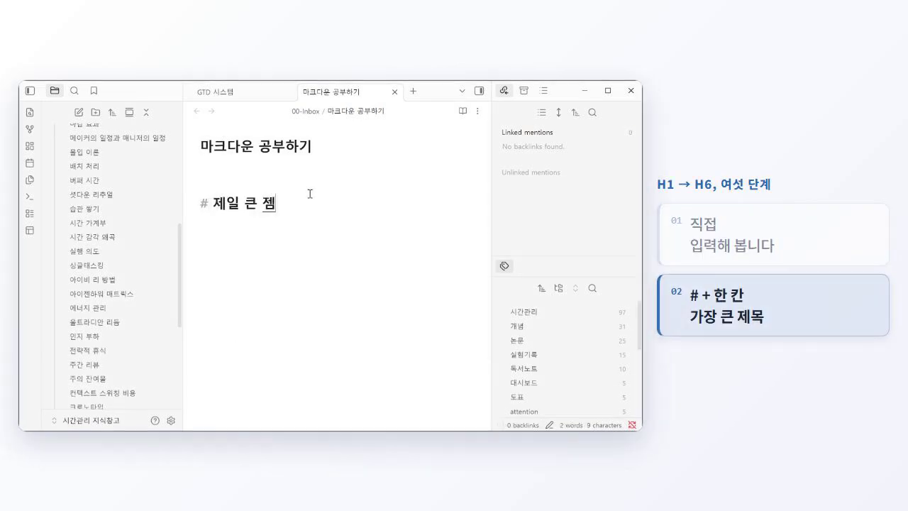
Step: Complete the level-1 heading "제일 큰 제목" and add the level-2 heading "그 다음 큰 제목" below it
text(목)
key(Return)
text(## ㄱ)
text(그 다음 큰 제목)
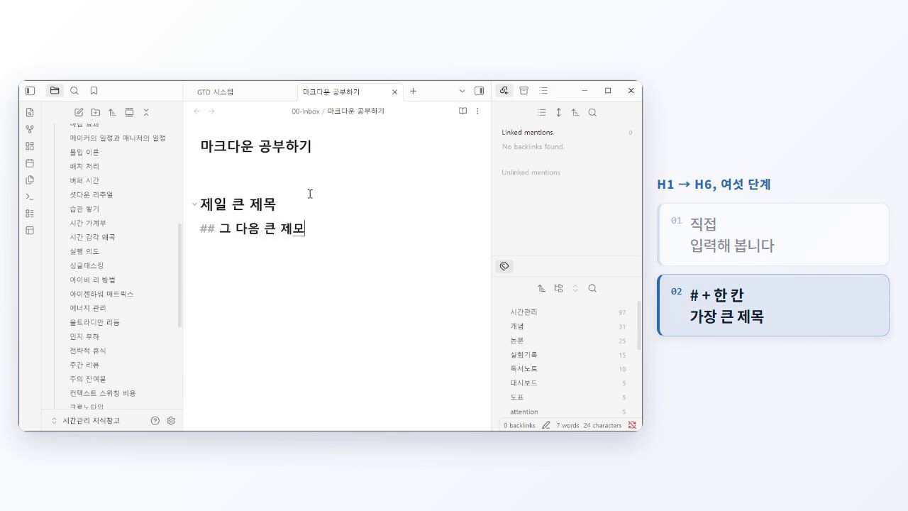
Step: Add a level-3 heading and a level-4 heading, both reading "그 다음 큰 제목"
key(Return)
text(### 그)
text( 다음 큰 제목)
key(Return)
text(#### 그 다음 큰 제목)
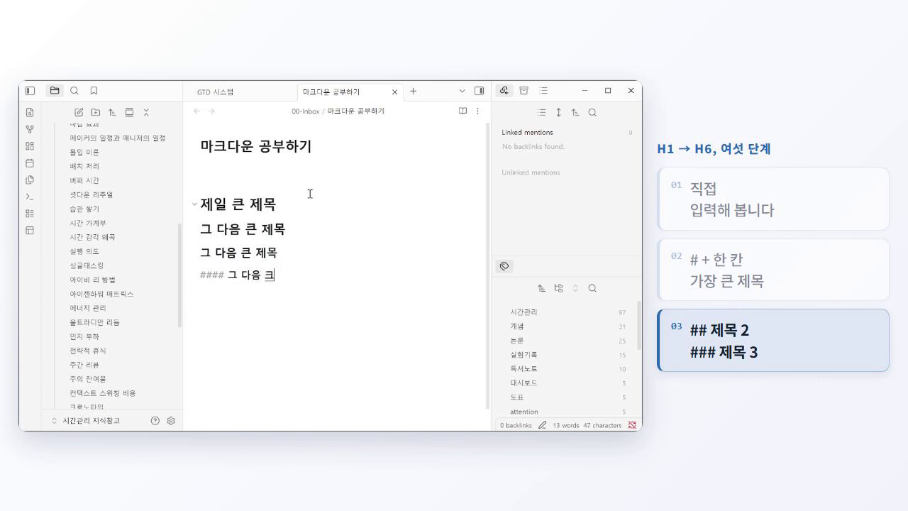
Step: Add the level-5 Markdown heading "이건 크다고 할 수 있나?" below the level-4 heading
key(Return)
text(##### 이건 )
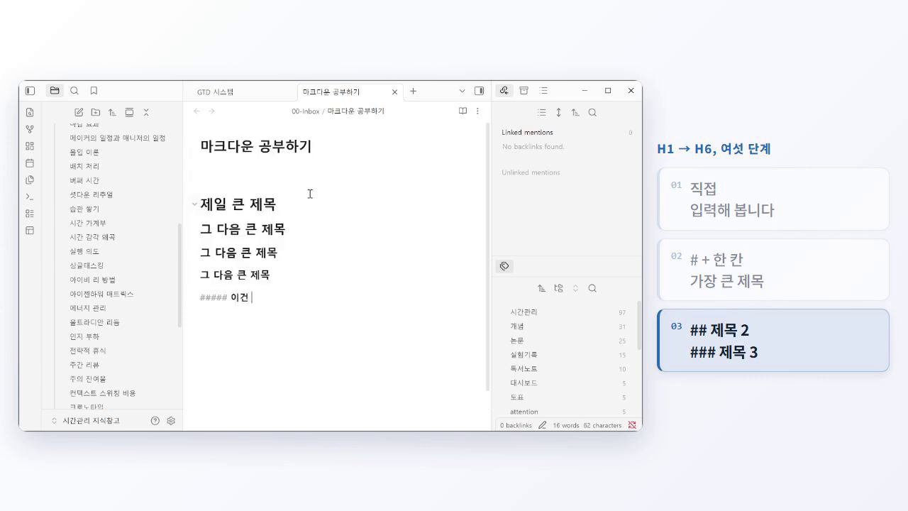
text(크다고 할 수 있나?)
key(Return)
Step: Add the level-6 Markdown heading "어디까지작아지는거에요?" below the level-5 heading
text(##### 어둬)
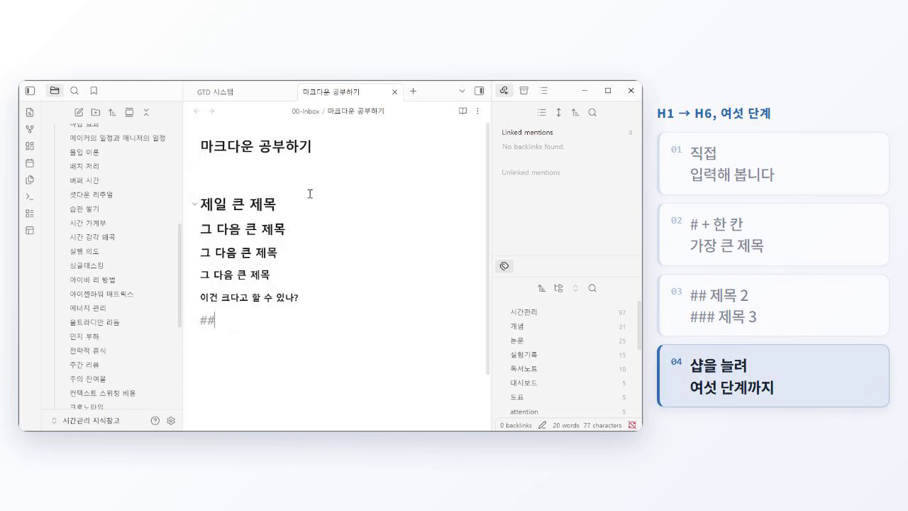
text(까)
key(BackSpace)
key(BackSpace)
key(BackSpace)
key(BackSpace)
text(# 어디깟지작아지는거에요?)
Step: Write the line "일곱개부터는 헤딩이 안 생깁니다." prefixed with seven hash marks and a space
key(Return)
text(###### )
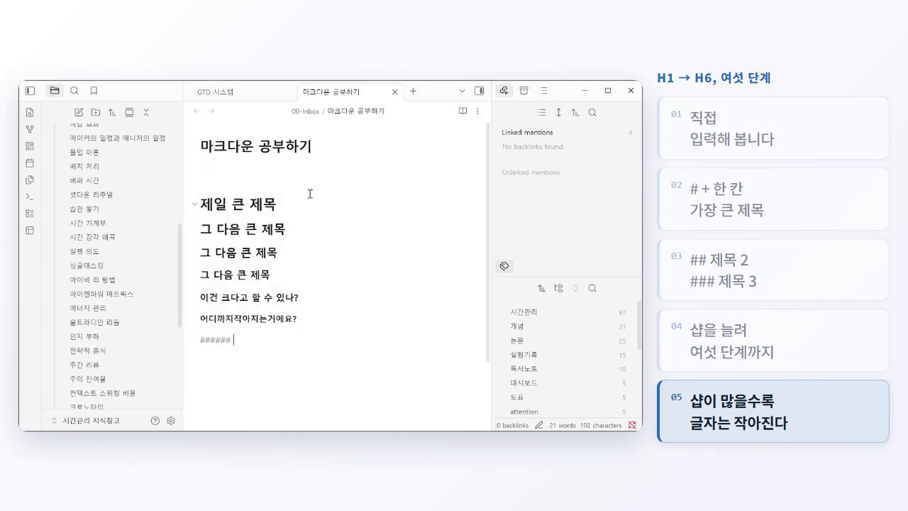
text(#)
text(거는 제목이)
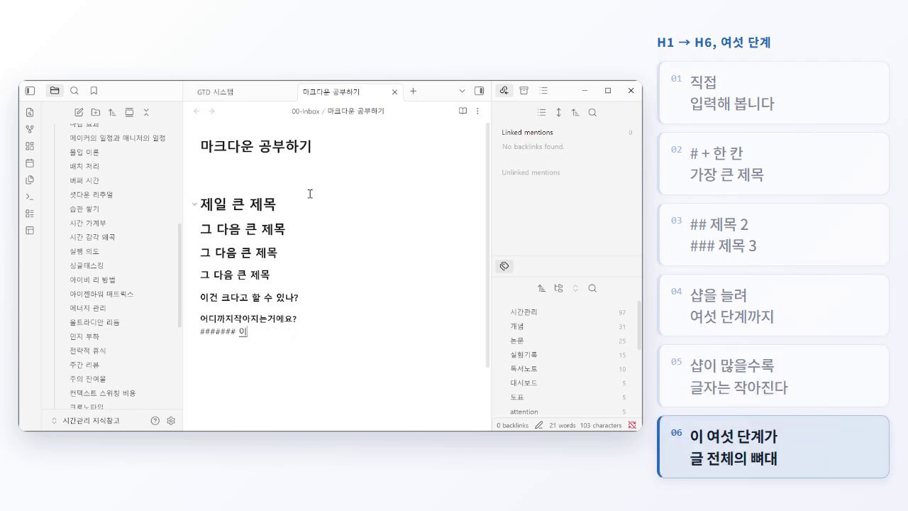
text(ㄹ곱개부터는 헤딩이 안 생깁)
text(니다.)
key(Return)
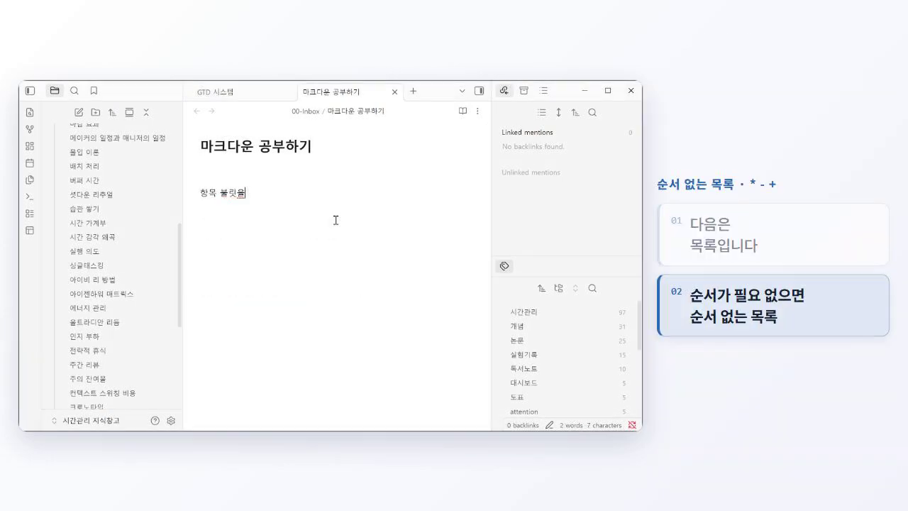
Step: Finish the intro line "항목 불릿을 만드는 방법은 세 가지입니다." and write the bullet "빼기 키를 하나 누르면 항목이 생성됩니다."
text(ㅁㄴ는 방법은 세 가지업)
text(니다.)
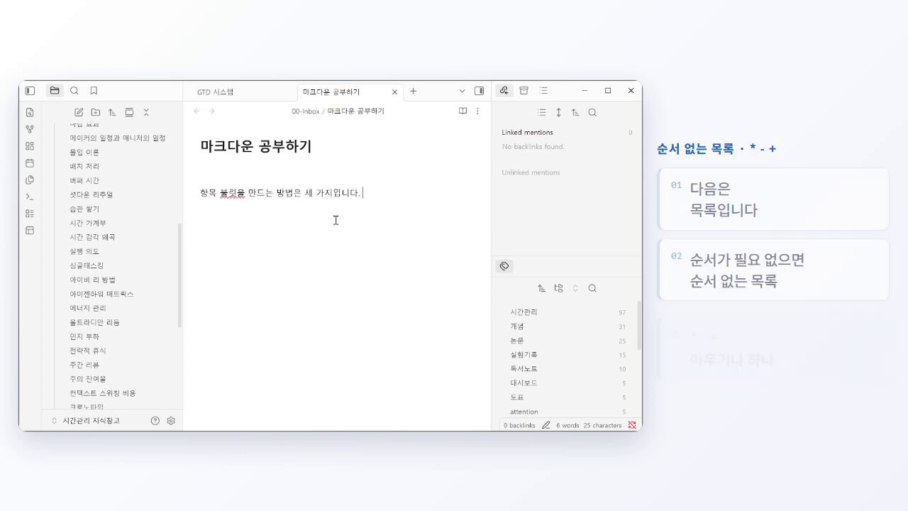
text(빼기 키를 하나 누르면 항목이)
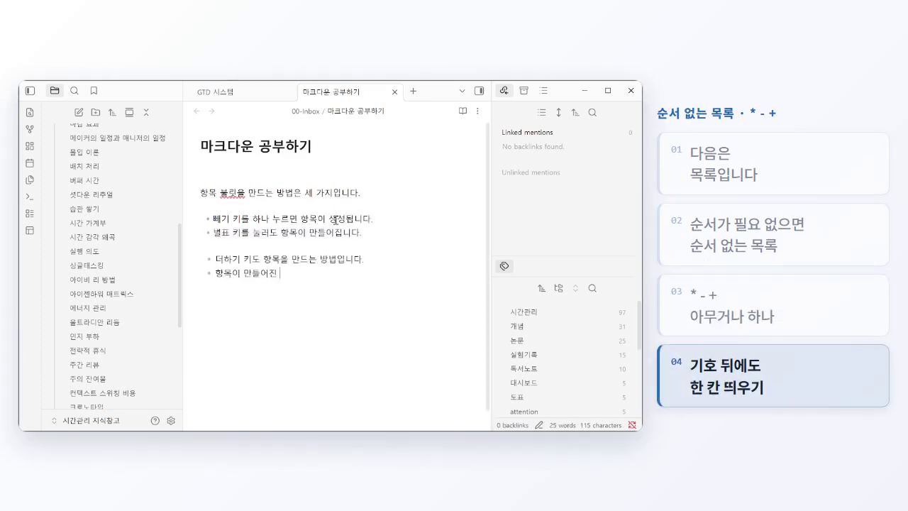
Step: Complete the bullet "항목이 만들어진 뒤에는 엔터 치면 계속 항목이 이어집니다." and end the list with a line beginning "엔터를 두 번 치면"
text(뒤에는 엔터 치면 계속 쉐)
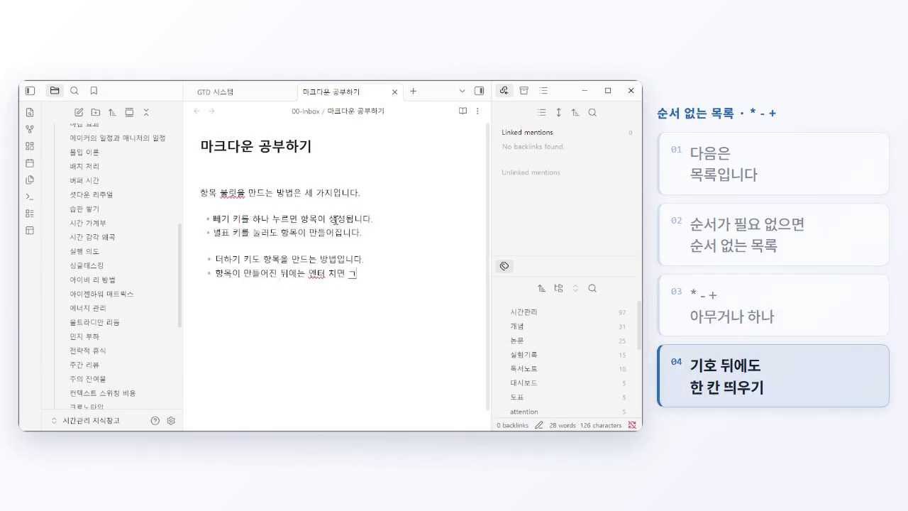
text(목이 이어집니다.)
key(Return)
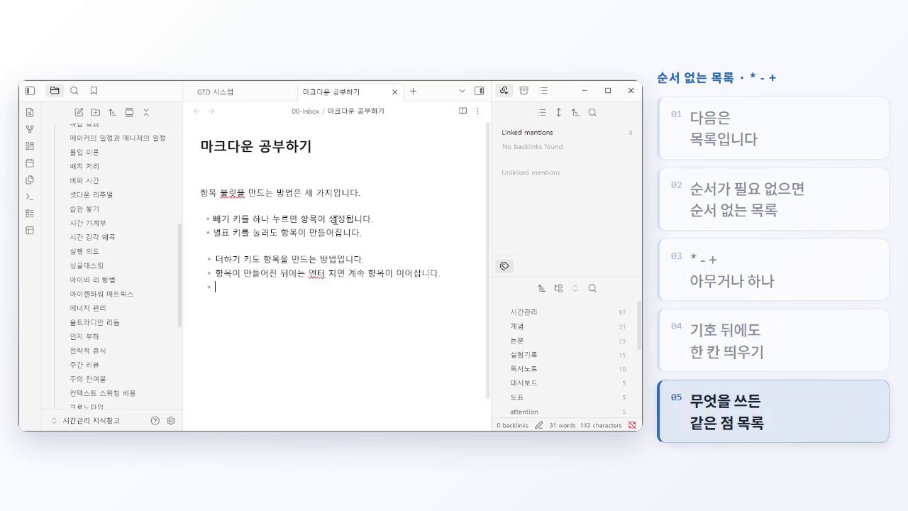
key(Return)
text(엔터를 두 번 치면 한 대)
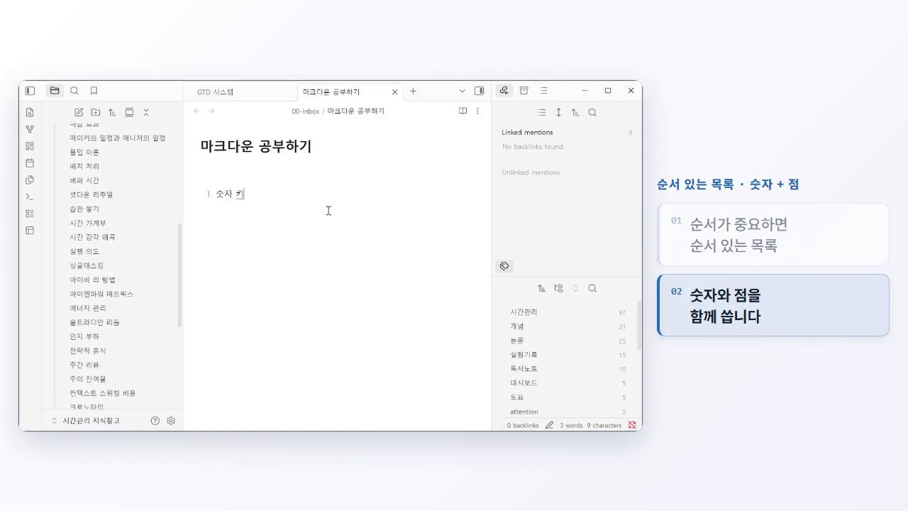
Step: Complete the first numbered list item as "숫자 키를 누른 다음 점을 누르면 순서 목록이 생깁니다."
text(를 누른)
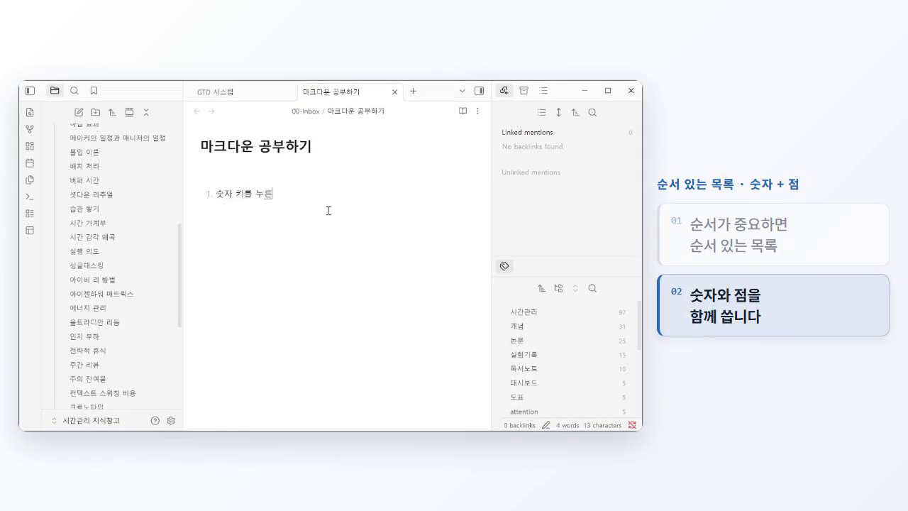
text( 다음 점을 누르면 순서 목록이 생깁니다.)
key(Return)
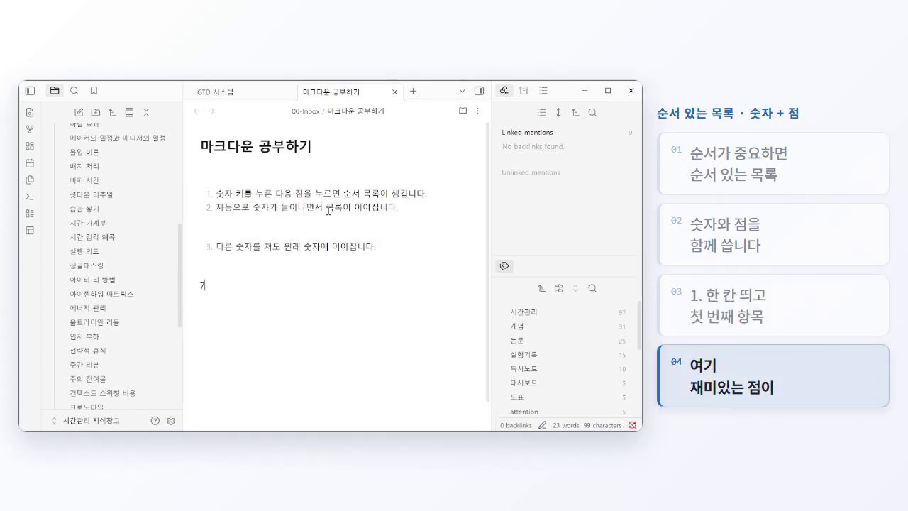
Step: Add a numbered item, entered with the number 7, reading "이렇게 7을 쳐도 그냥 4가 되지요."
text(4. 이렇게 해도)
text( 그냥 4가 되지요)
key(Right)
key(Right)
key(Right)
key(Right)
key(shift+Right)
key(shift+Right)
text(7을 쳐도)
Step: Remove the blank lines separating the last items of the numbered list
key(Up)
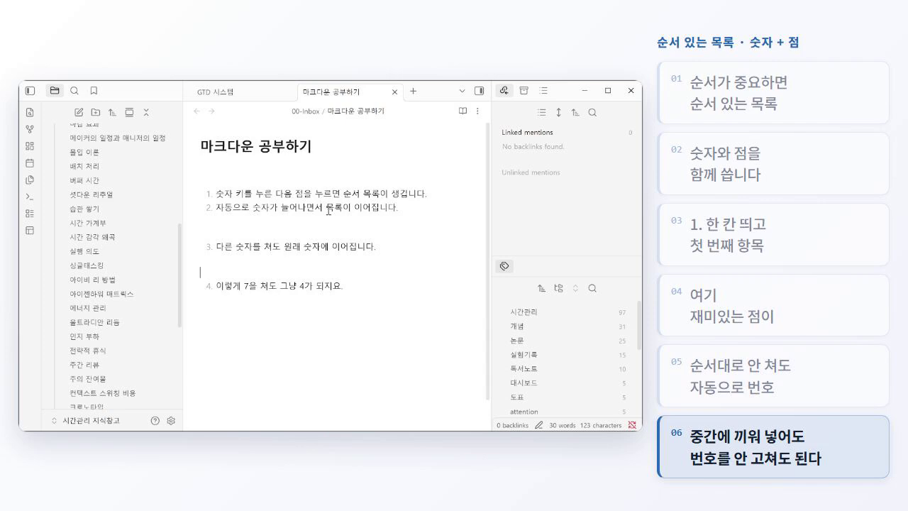
key(Delete)
key(Delete)
key(End)
key(Delete)
key(Delete)
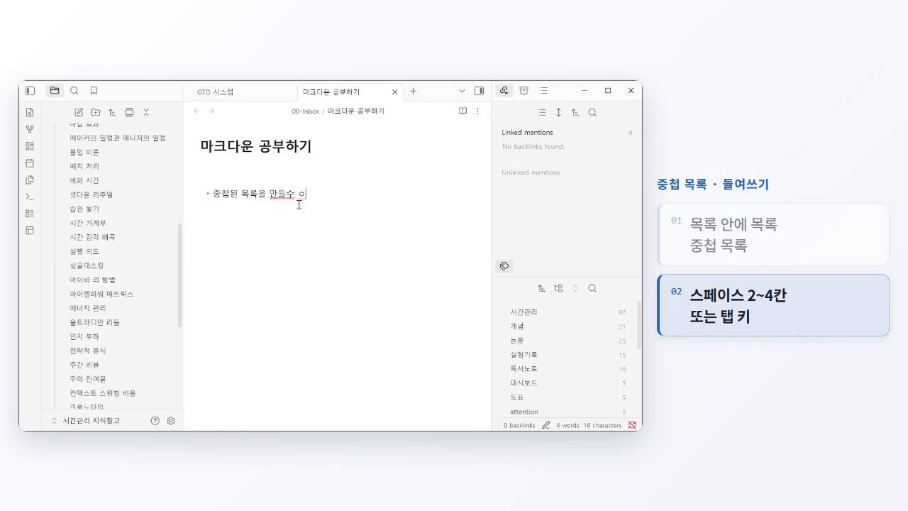
Step: Complete the bullet "중첩된 목록을 만들수 있어요." and add an indented sub-bullet beginning "탭 키를 한번 누르면 아래로"
text(있어요.)
key(Return)
text(탭 키를 )
text(한번 누르면 아래로 드ㄹ어갑ㄴ)
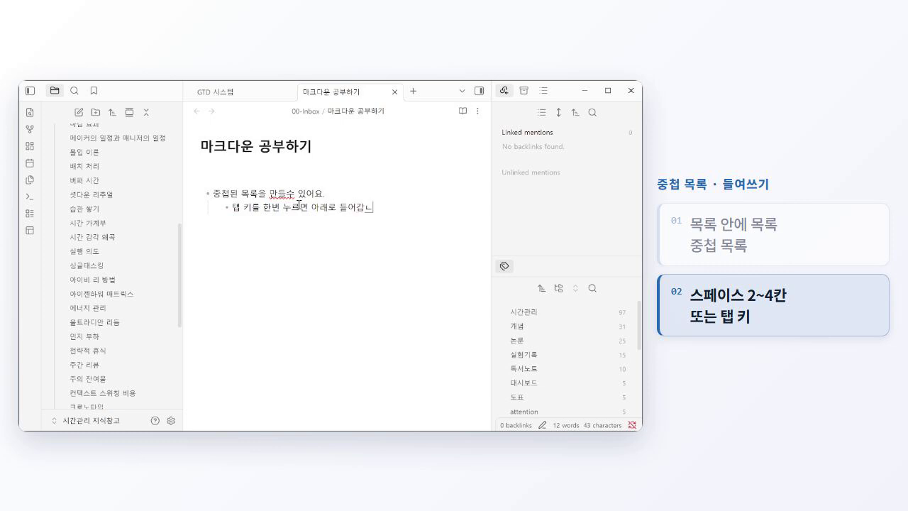
Step: Reword the sub-bullet's ending to "한 단계 안으로 들어갑니다." and add the sub-bullet "그리고 나서 같은 레벨로 항목이 이어집니다."
key(BackSpace)
key(BackSpace)
key(BackSpace)
key(BackSpace)
key(BackSpace)
key(BackSpace)
text(한 단계 안으로 들)
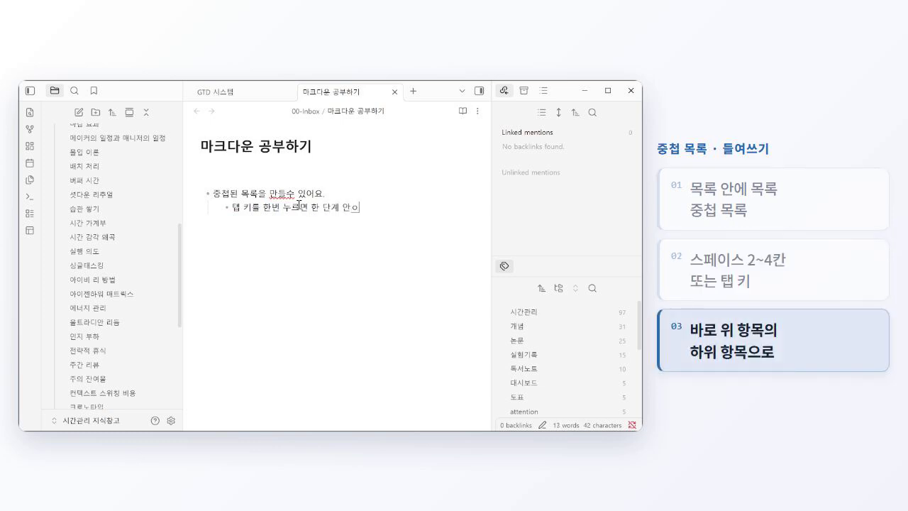
text(어갑니다. 그리고 나서 같은 레벨로 항목이 이어집니다.)
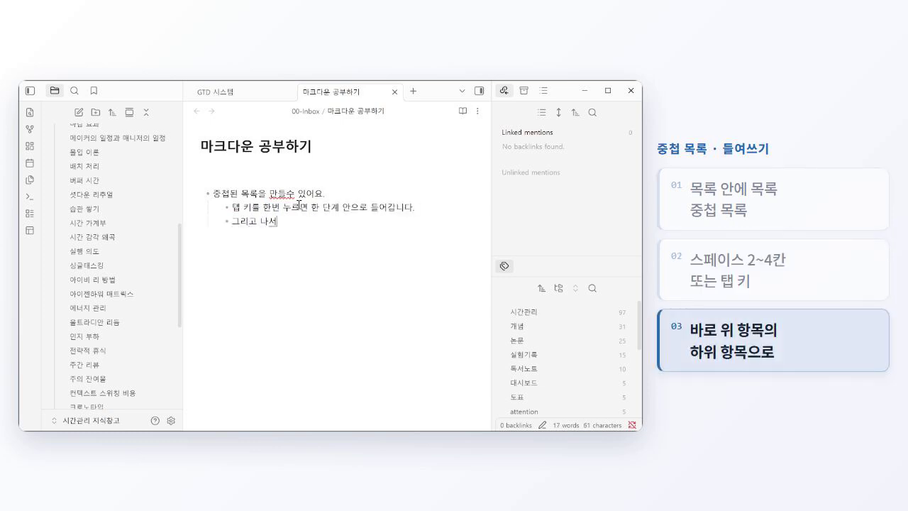
Step: Leave the bullet list and start a numbered list with the item "숫자 목록도 중첩시킬 수 있습니다."
key(Return)
key(Return)
key(Return)
text(1. 숫자)
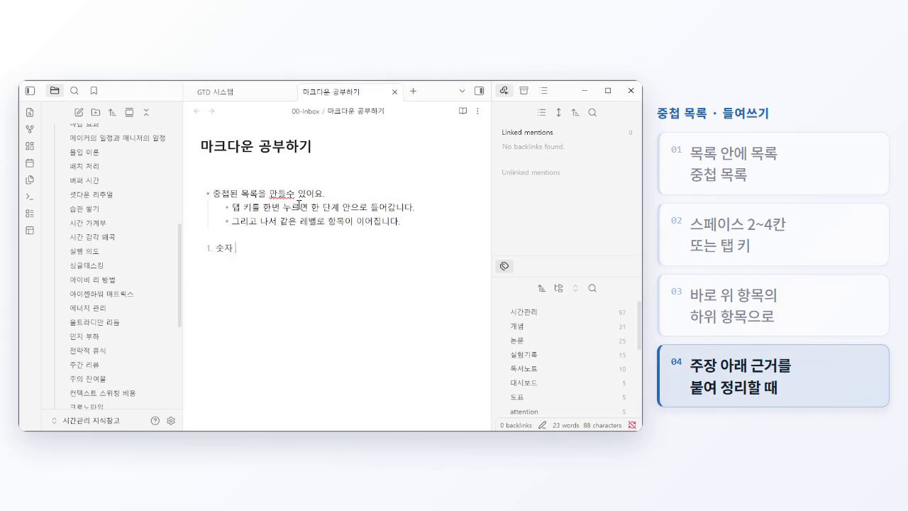
text( 목록도 중첩시킬 수 있습니다.)
Step: Add the nested numbered item "이렇게 한 단계 안으로 들어갈 수 있습니다." and start another item with "한 단계"
key(Return)
key(Tab)
text(이렇게 한 단계 안으로 들어갈 수 있습니다.)
key(Return)
text(한 단계)
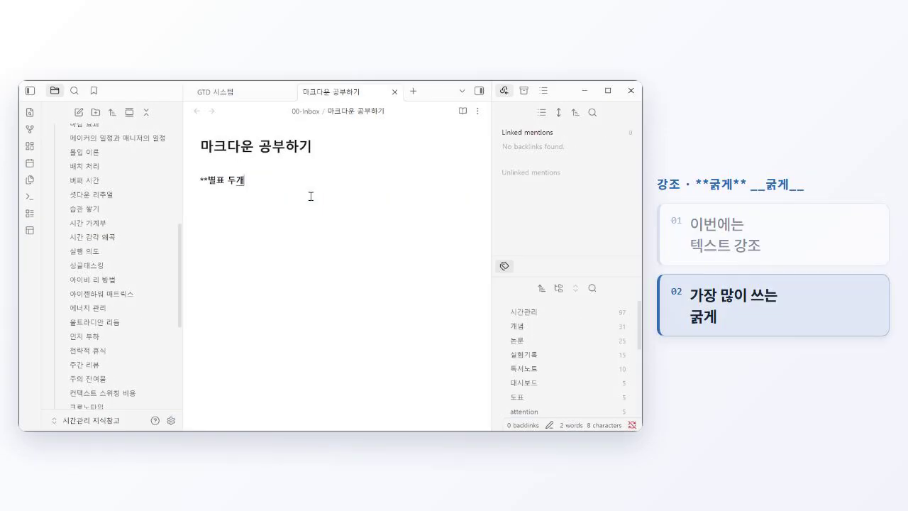
Step: Write "별표 두개를 치고 글자를 쓰면 굵어집니다. 그리고" in bold, followed by plain text "별표 두개를 다시 누르면 가늘어집니다."
text(를 치고 그글자를 쓰면 굵어집니다.)
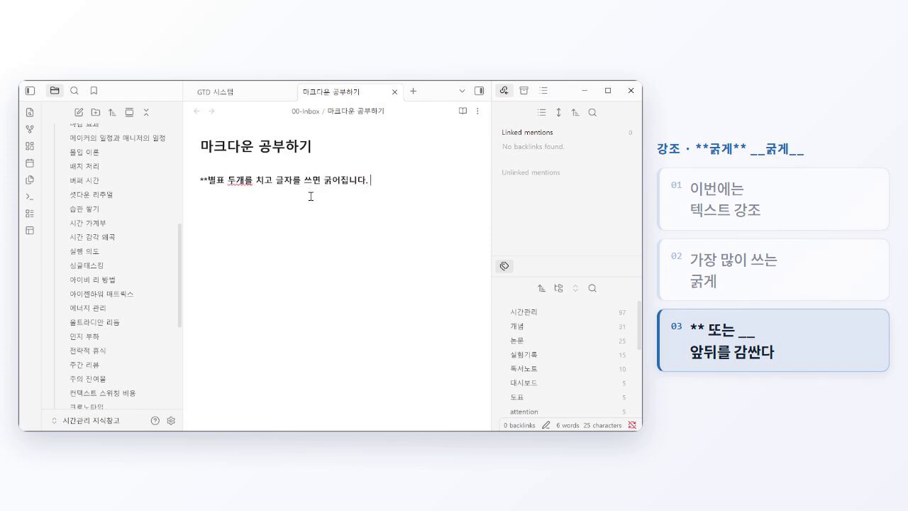
text(** 그리고 별표 두개를)
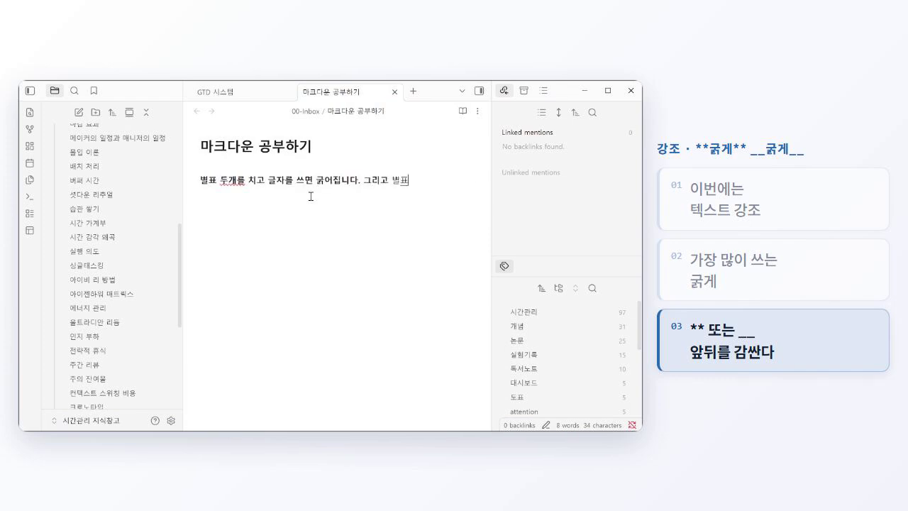
text(다)
Step: Finish the line about bolding selected text with "눌러도 굵어집니다." and toggle bold on and off twice for the whole line
text(눌러도 굵어집)
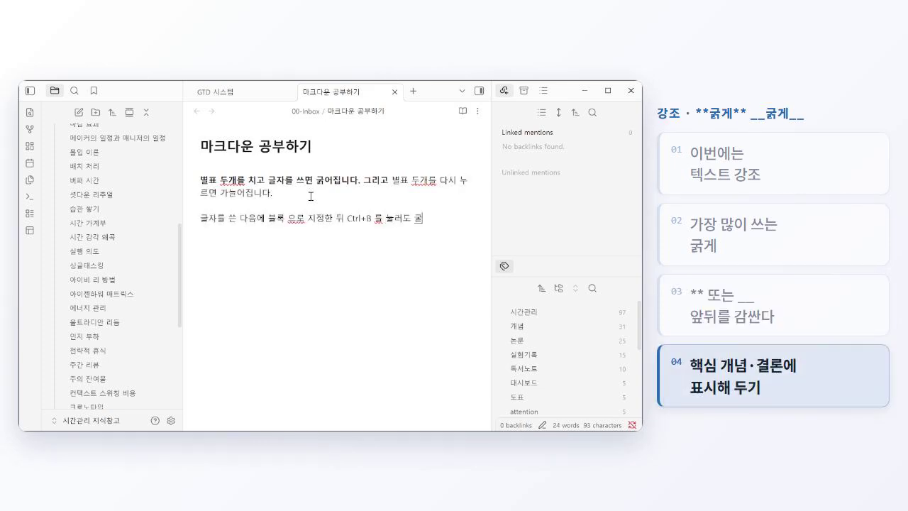
text(니다.)
key(shift+Home)
key(ctrl+b)
key(ctrl+b)
key(ctrl+b)
key(ctrl+b)
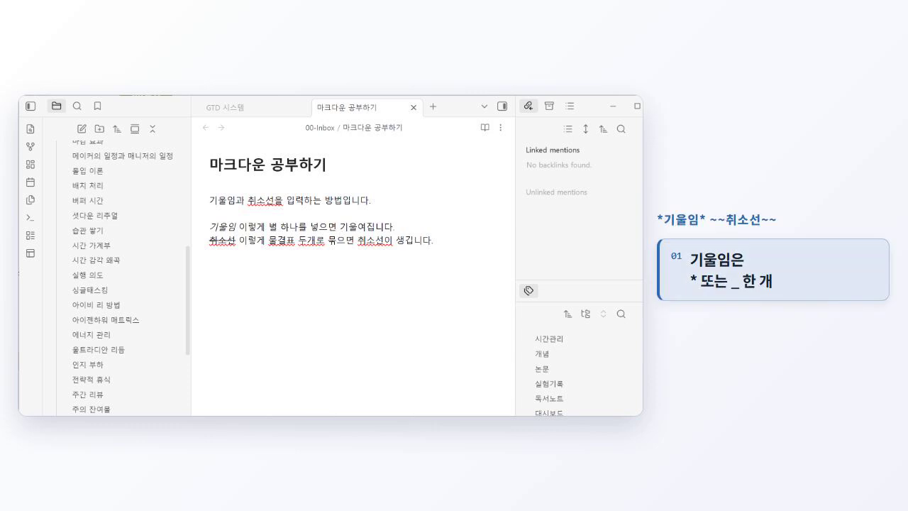
Step: Complete the intro line "기울임과 취소선을 입력하는 방법입니다." and start a new line below it
text(과 취소선)
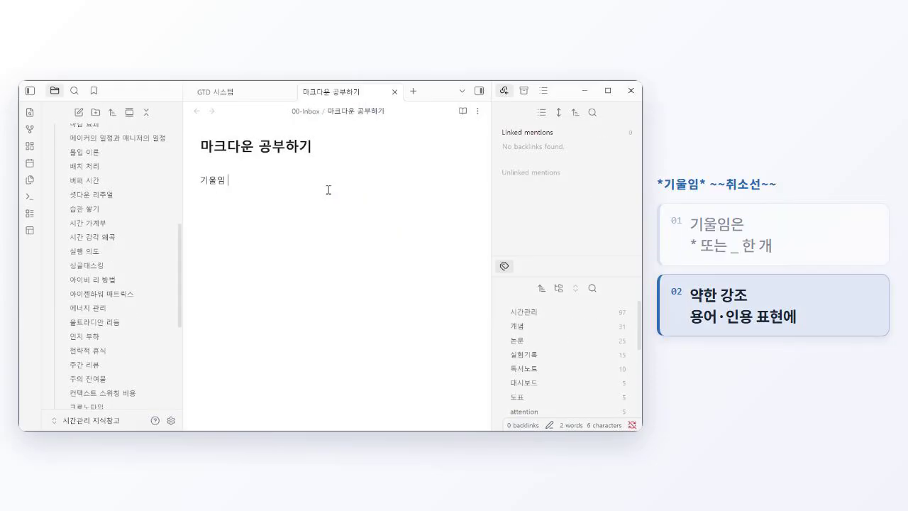
text(을 입력하는 방법입니다.)
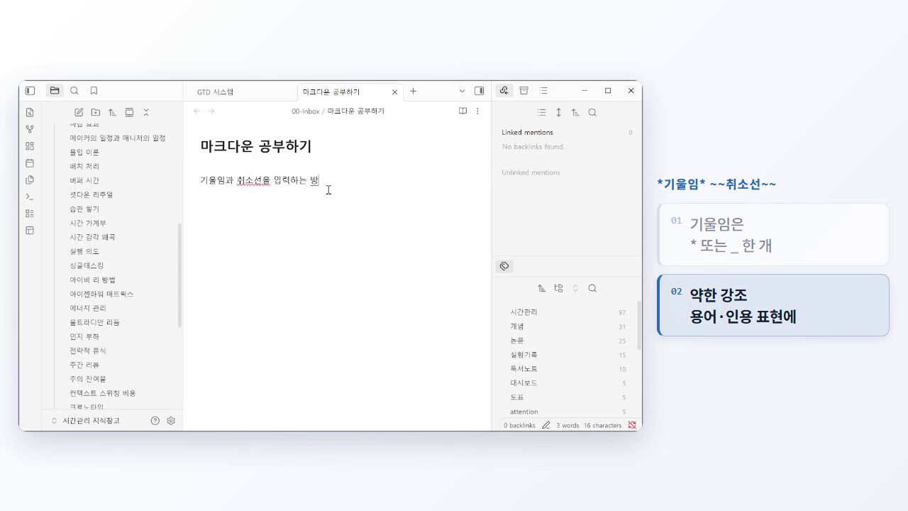
key(Return)
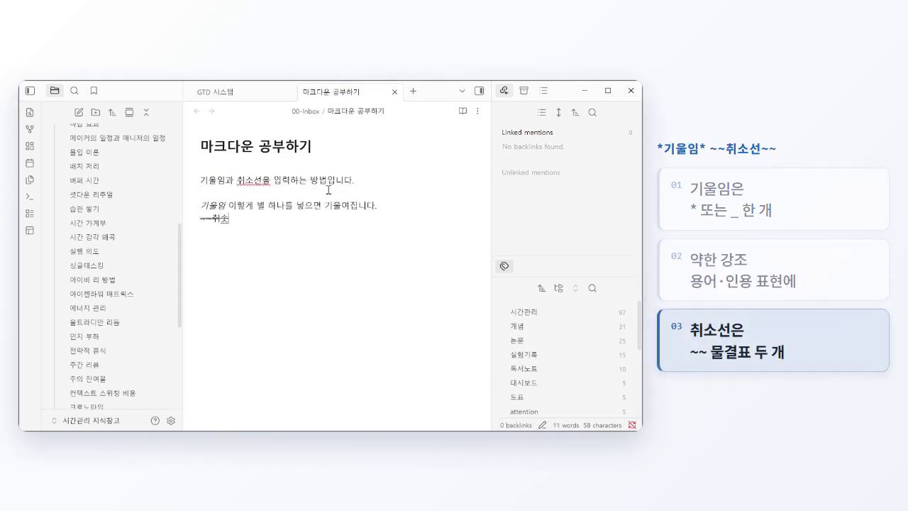
Step: Complete the line "~~취소선~~ 이렇게 물결표 두개로 묶으면 취소선이 생깁니다." with its first word in strikethrough
text(선~~ 이렇게 ㅁ물결표 두개로 묶)
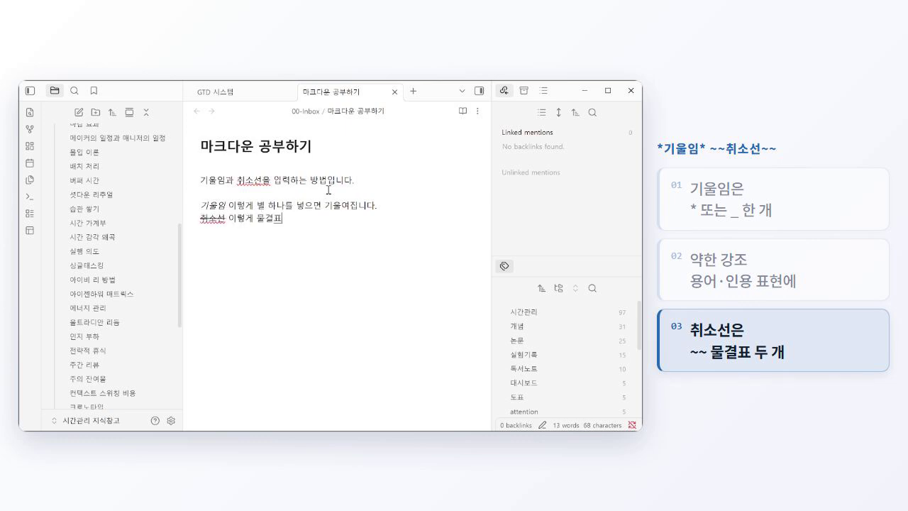
text(으면 취소선이 생깁니다.)
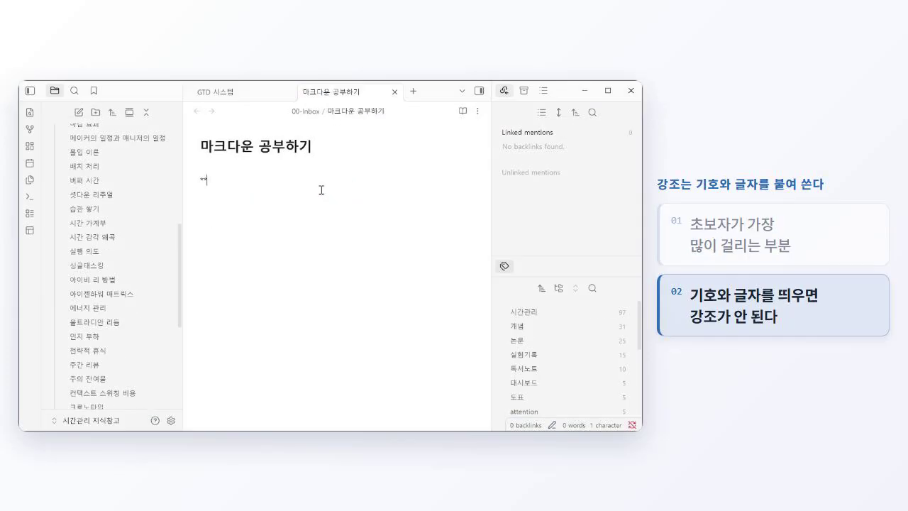
Step: Write the bold line "별표를 치고 공백을 넣으면 안됩니다" enclosed in double asterisks
text(별표를 치고 )
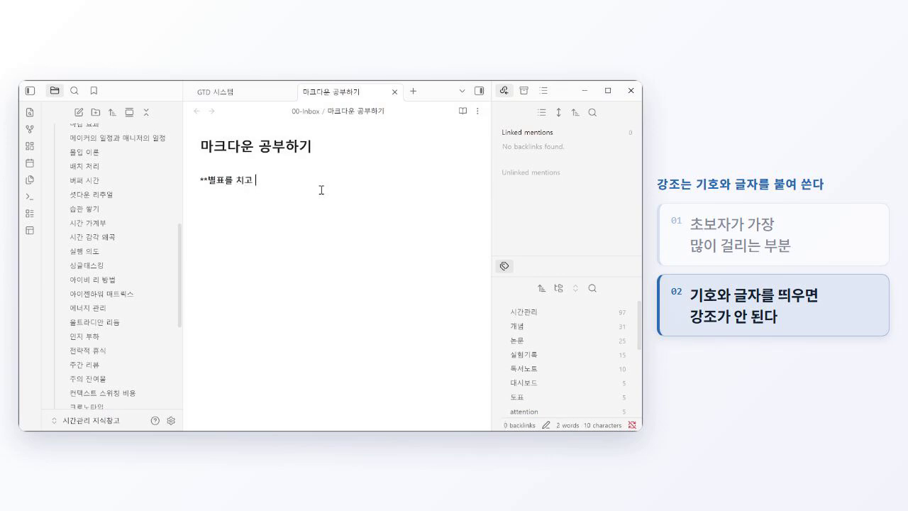
text(공백을 넣으면 안디됩니다**)
key(Return)
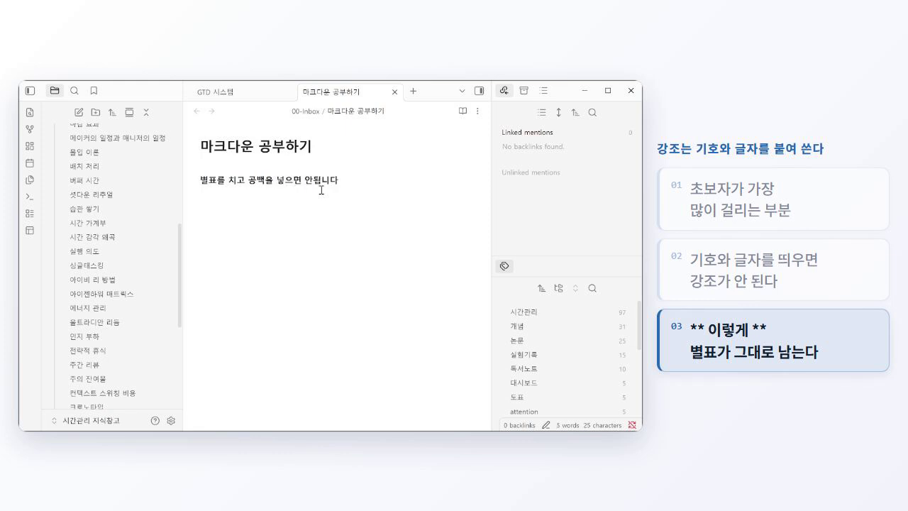
Step: Write the line "별표 다음에 공백을 넣으면 이렇게 ** 아무 반응이 안 나타납니다." with spaces around the asterisks
text(별표 다음에 공백ㅇ을 넣으며)
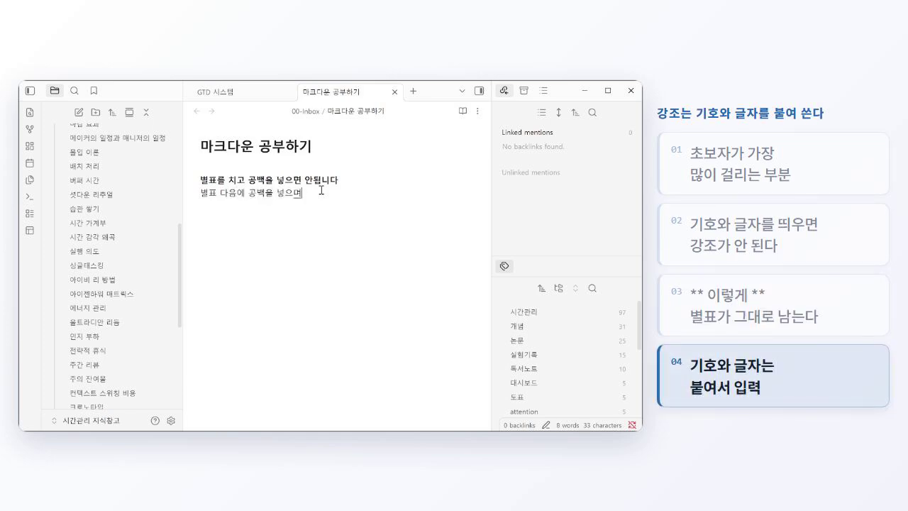
text( 이렇게 ** 아무 반응이 안 나타납니다.)
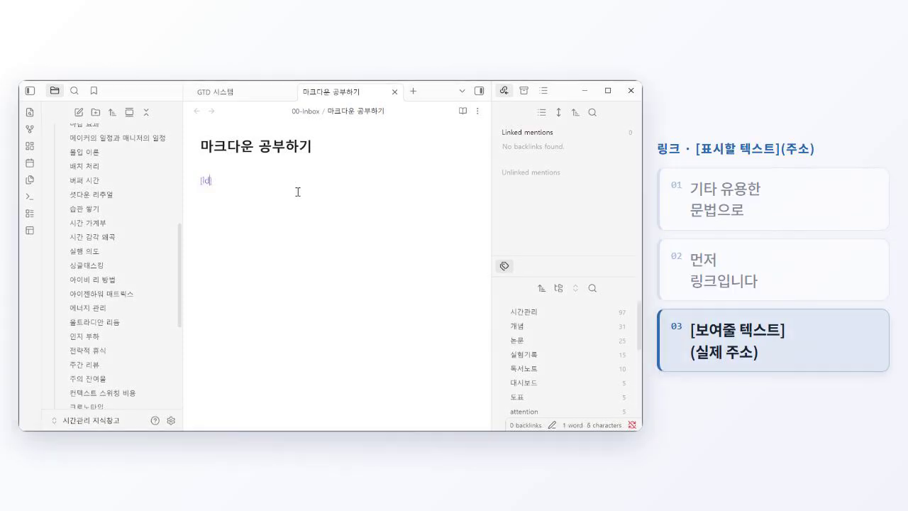
text(이것은 구글 링크입니다])
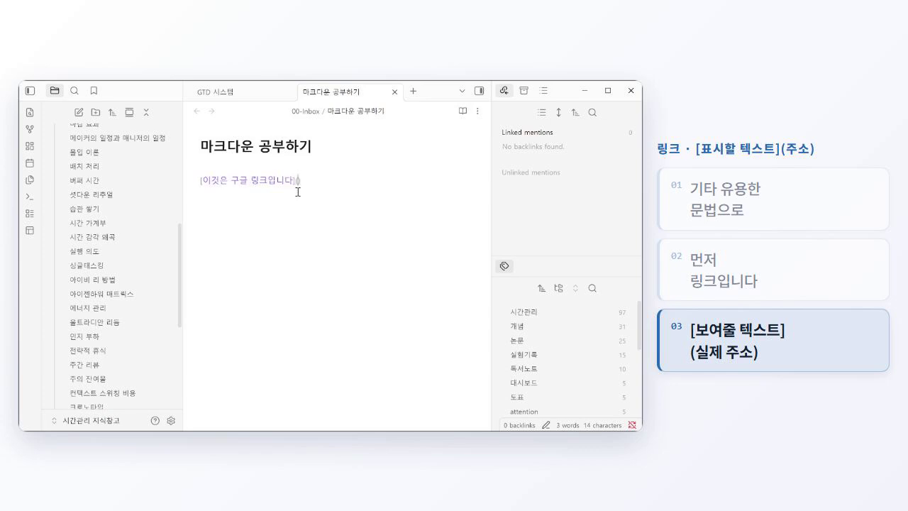
text((https://google.com)
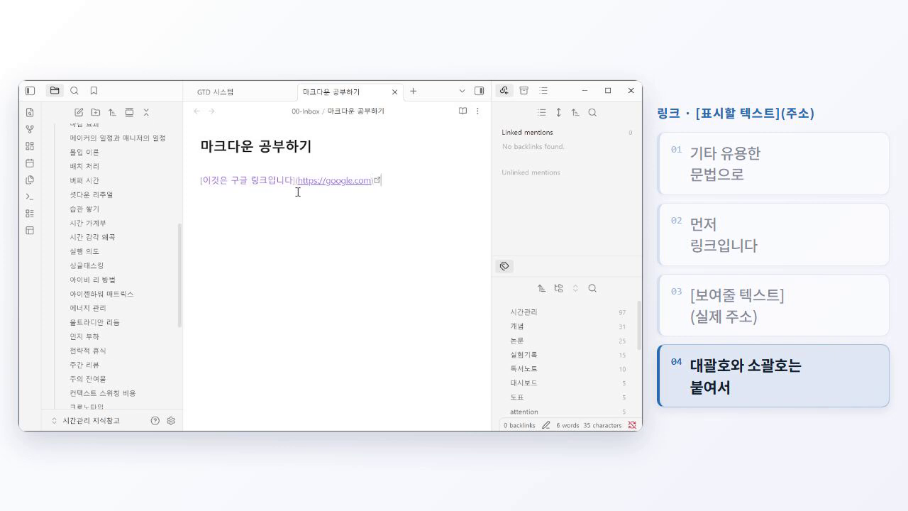
key(Return)
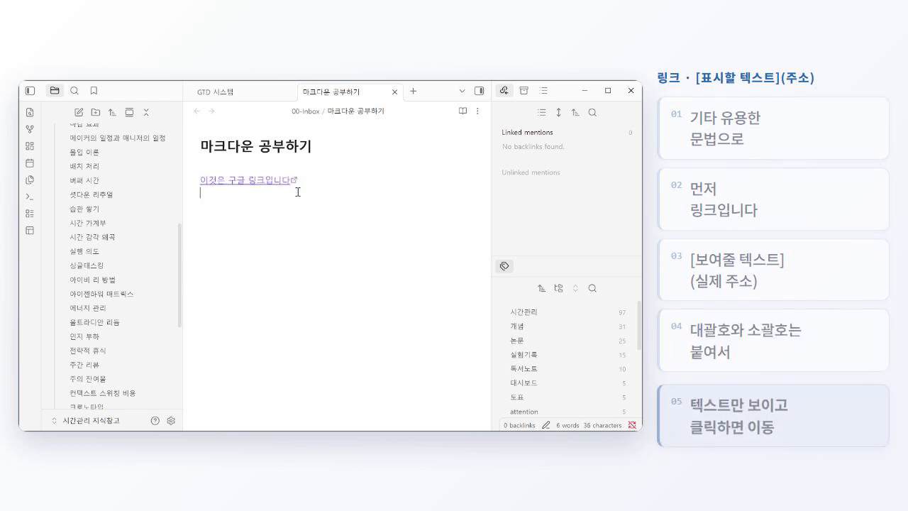
click(260, 183)
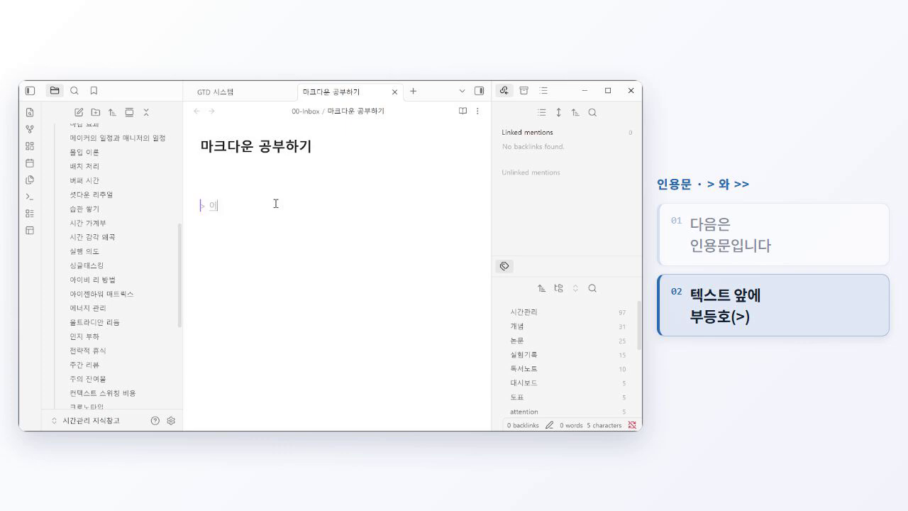
Step: Write the blockquote "인용문을 쓸 수 있습니다." with the nested quote "꺾쇠 하나 더 쓰면 중첩됩니다." below it
text(인용문을)
text( 쓸 수 있습니다. )
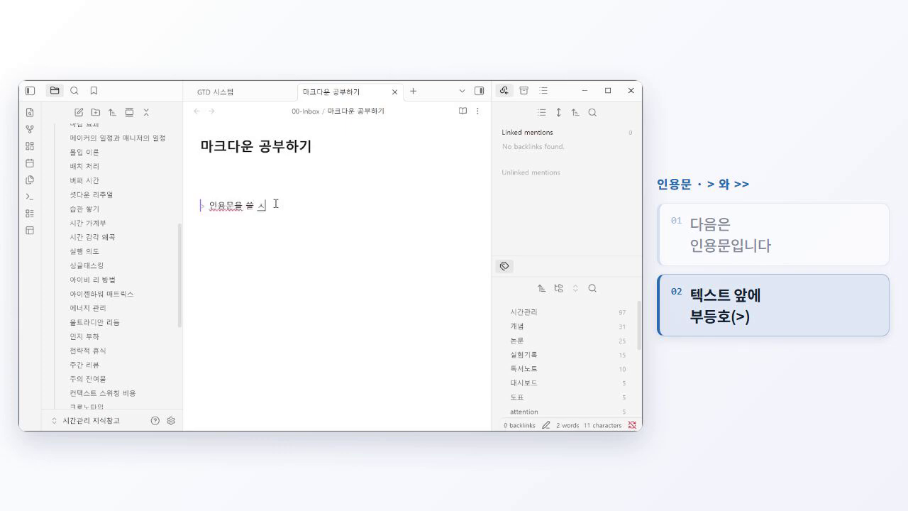
text(꺾)
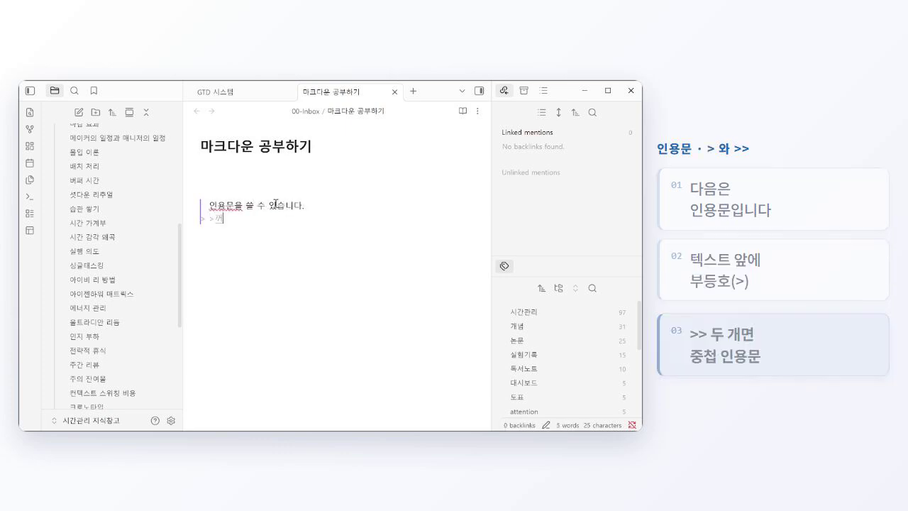
text(쇠 하나 더 쓰면 중첩됩니다.)
key(Return)
Step: Add two deeper nested quotes: "하나 더 쓰면 또 중첩됩니다." at the third level and "몇 개까지 중첩될까요?" at the fourth
text(>>헬나 더 쓰면 )
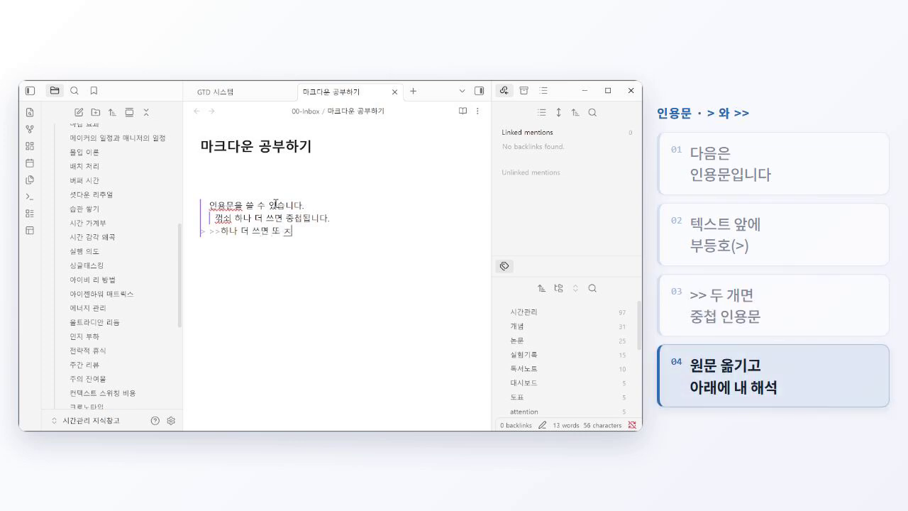
text(또 중첩됩니다.)
key(Return)
text(>>>몇 개까지 중첩될)
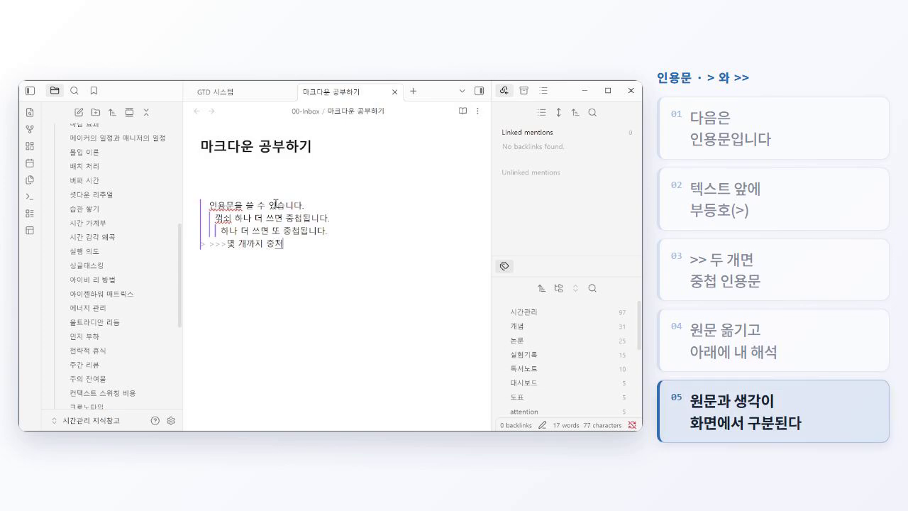
text(까요?)
key(Return)
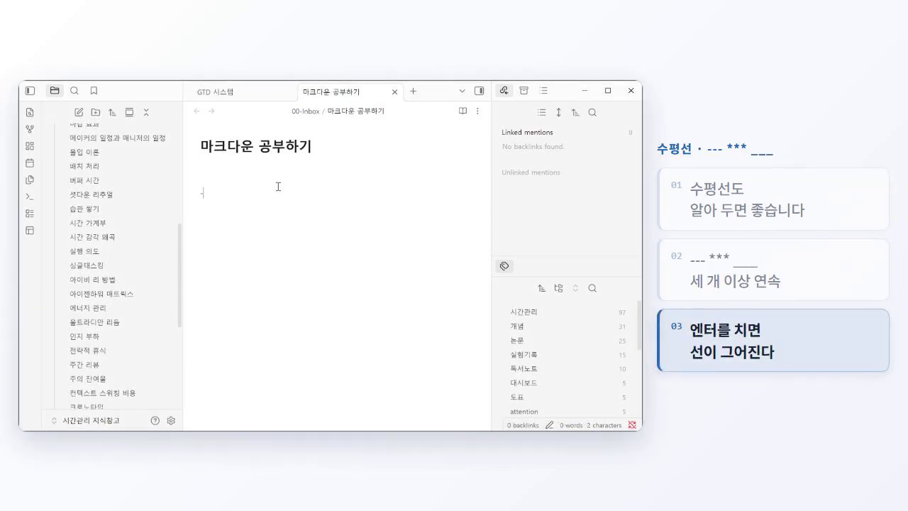
Step: Insert a horizontal rule with three hyphens and write "하이픈 세 개를 넣으면 수평선이 생깁니다." below it
text(---)
key(Return)
text(하이픈 세 개를 ㄴ)
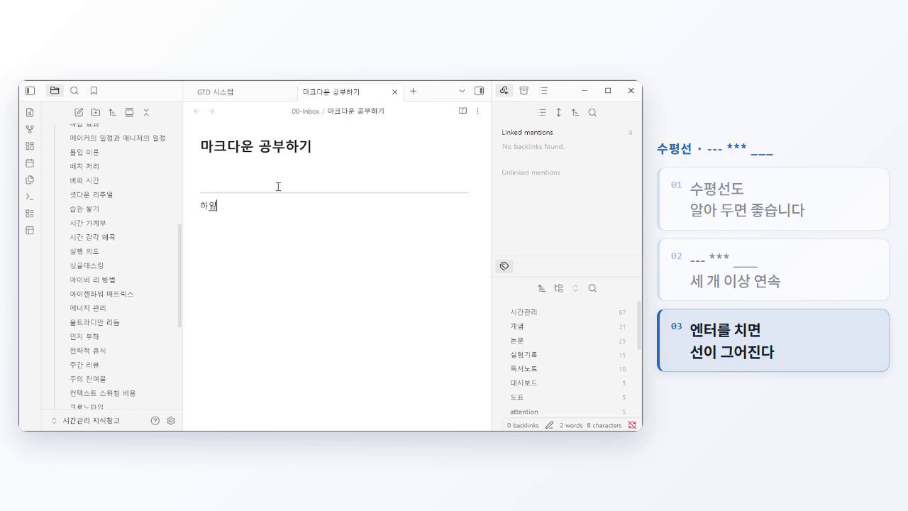
text(넣으면 수평선이 생깁니다.)
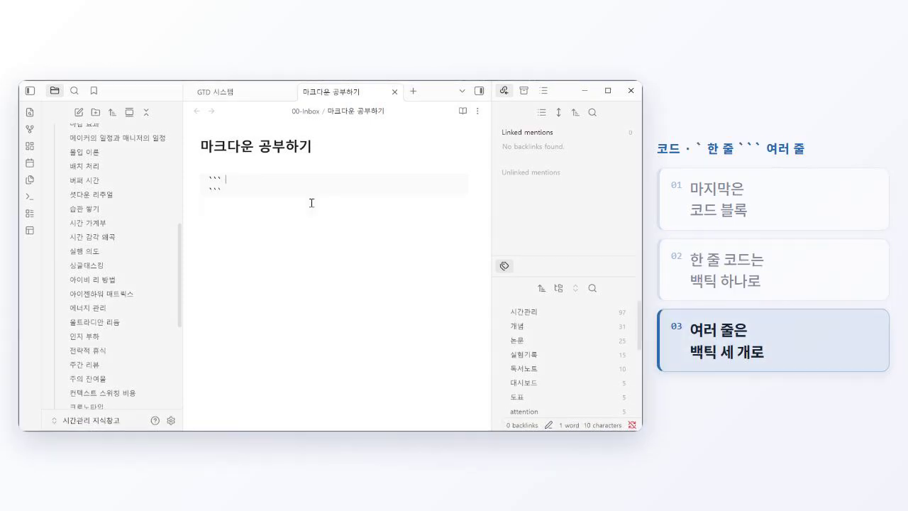
Step: Set the code block's language to python and write the comment "# here is python code" as its first line
text(pt)
text(#)
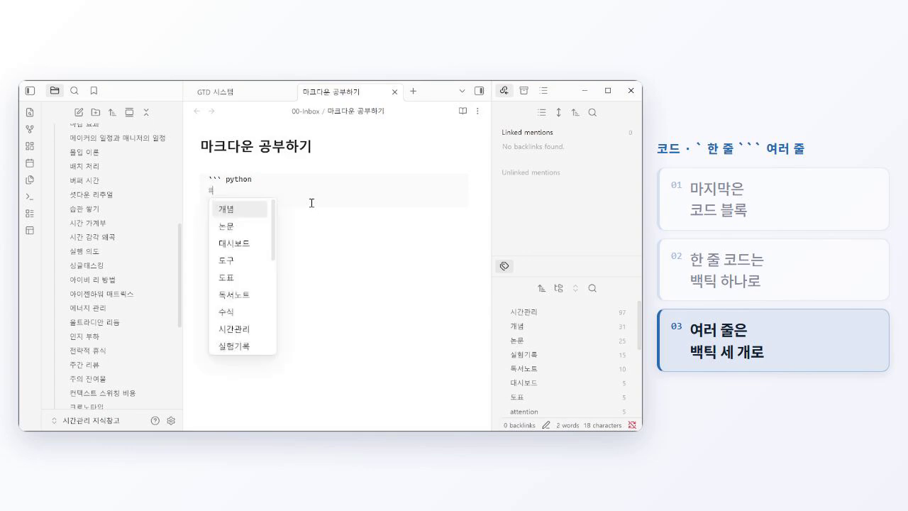
text( 코드 기s pht)
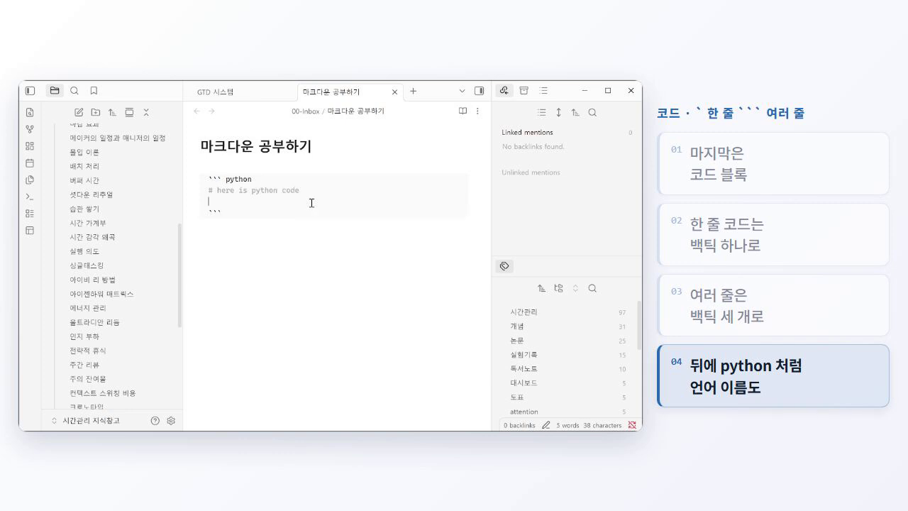
Step: Add a print statement outputting "안녕하세요" below the comment in the python code block and move out of the block
text(print()
text(")
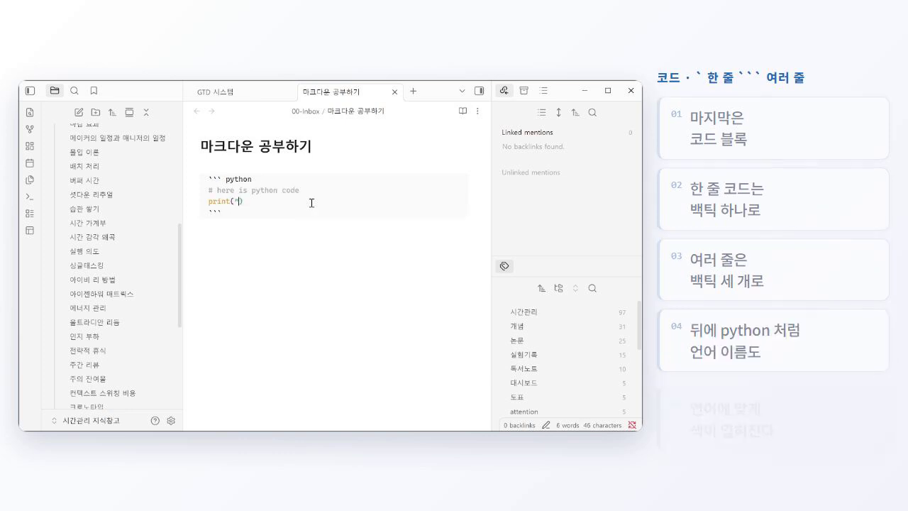
text(안녕하세요)
key(Down)
key(Return)
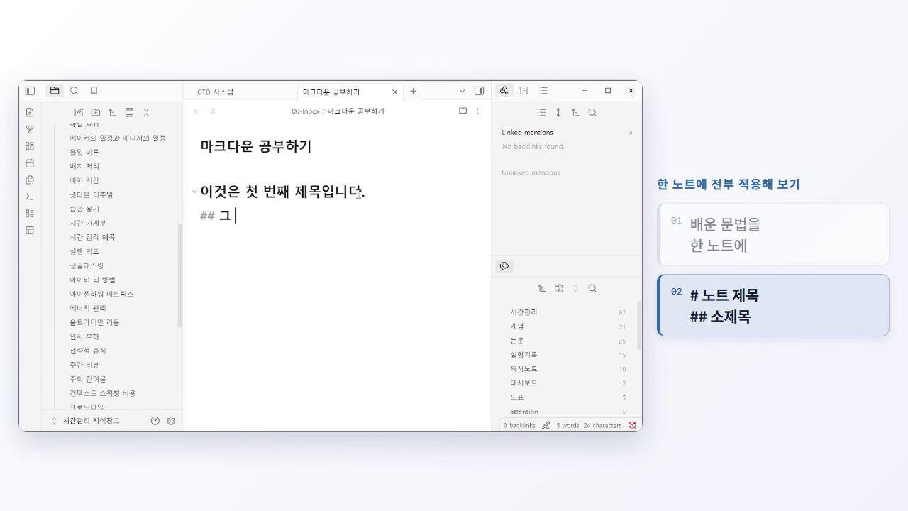
Step: Complete the level-two heading "그 아래에 하위 제목이 있겠지요." and start a new line below it
text(아래에 )
text(하위 제목이 있게겠지요.)
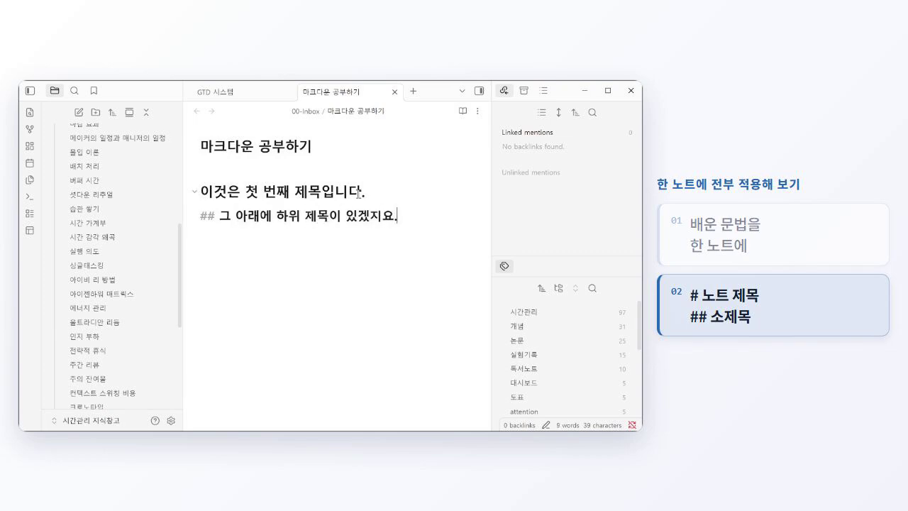
key(Return)
text(#)
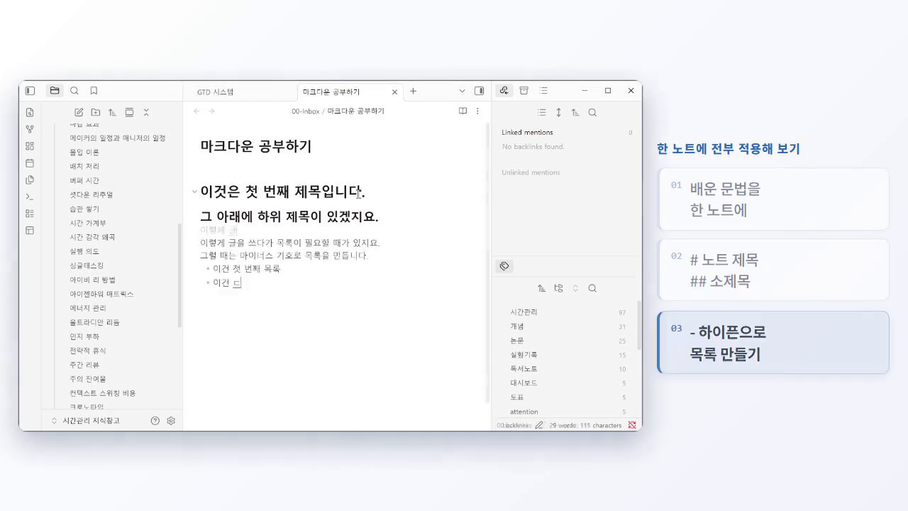
Step: Complete the second bullet "이건 두번째 목록" and write "엔터 두번 치면 밖으로 나올 수 있지요." outside the list
text(두번째 ㅁ목록)
key(Return)
text(엔터 두번 치면 밖으로 나올 수 이)
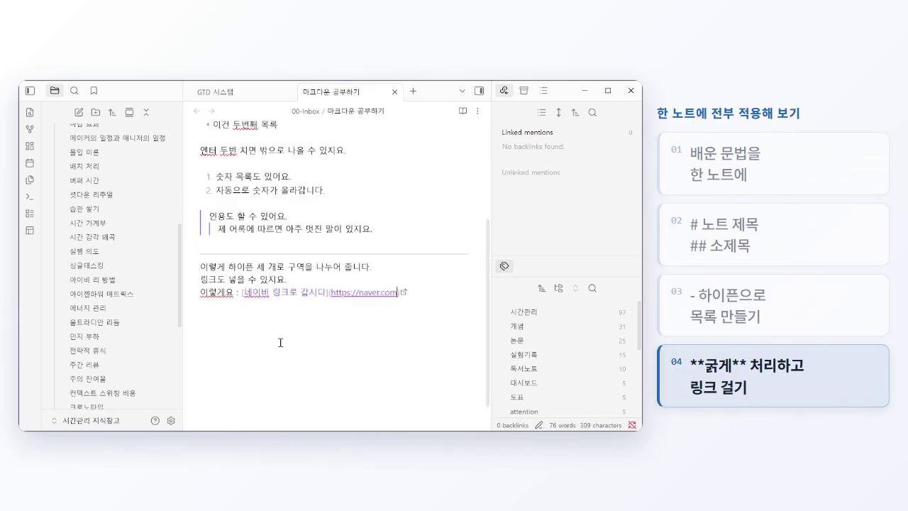
Step: Below the Naver link, write "그러면 링크 주소는 안 보이고, 대괄호로 감싼 텍스트 문자열만 보입니다"
key(Return)
text(rmfjaus fldzm wnthsms dks qhdlrh,)
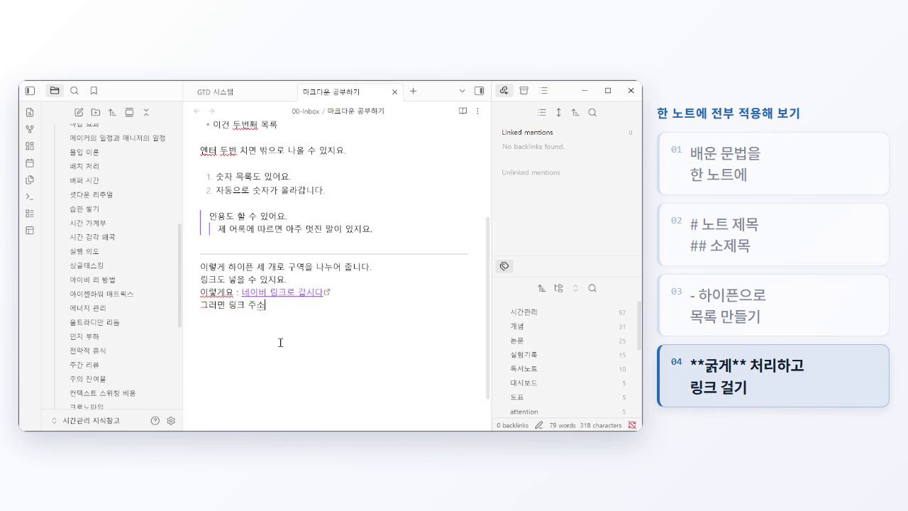
text( 대)
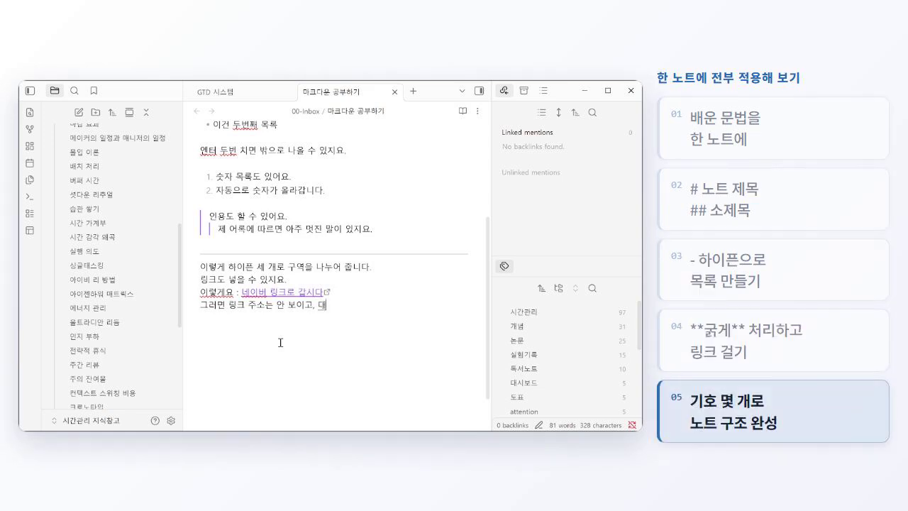
text(괄호로 감싸 텍스트 문자열만 보입니다)
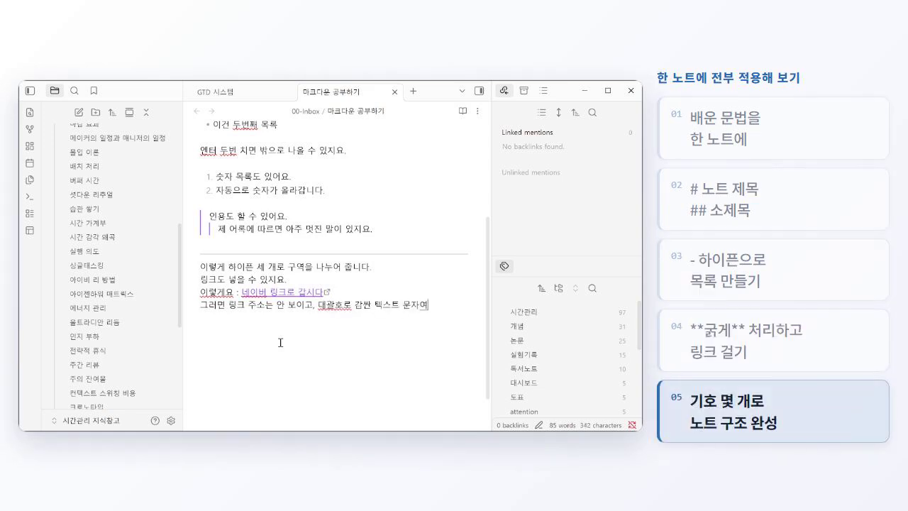